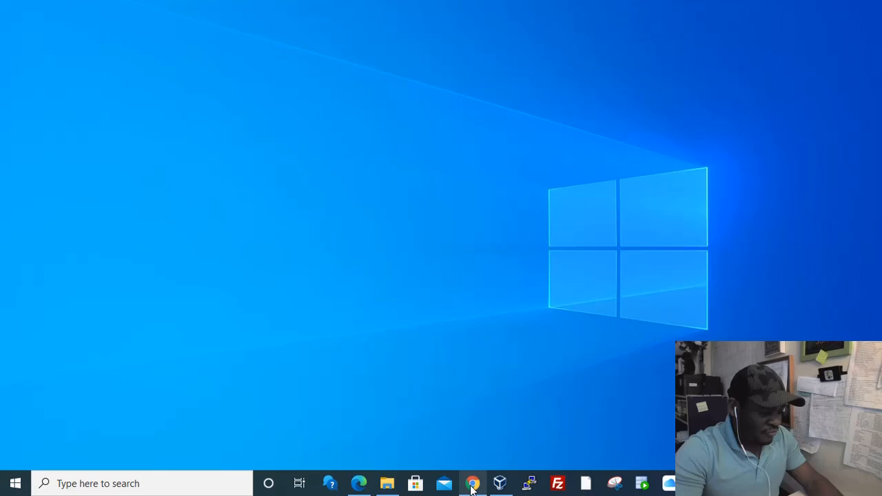
Switch to Google Chrome and search the web for "oracle virtualbox".
mouse_move(474, 487)
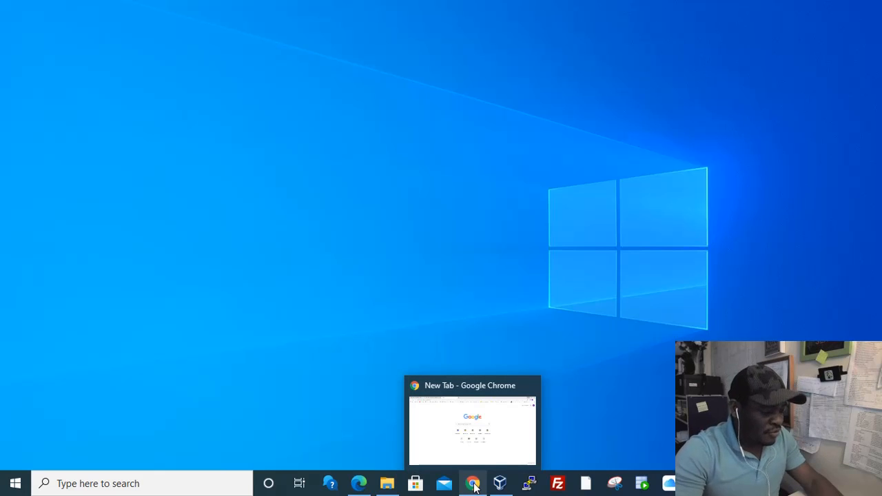
click(475, 487)
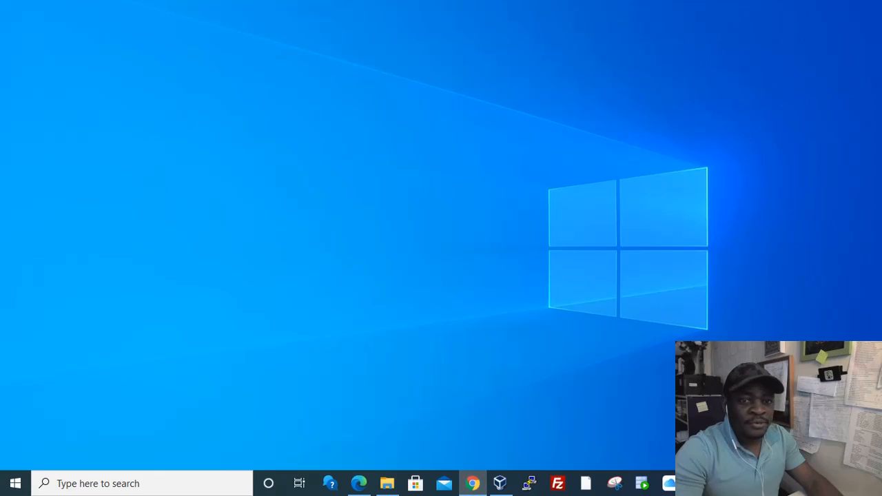
drag(881, 54, 338, 1)
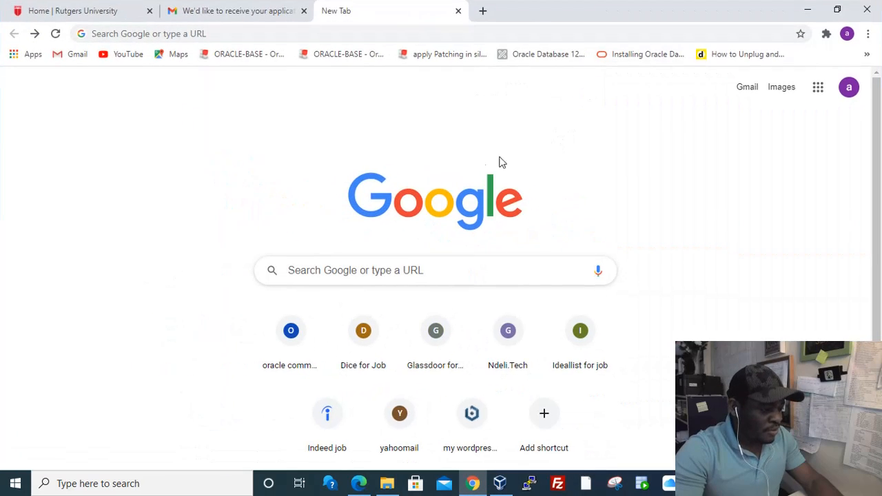
click(412, 270)
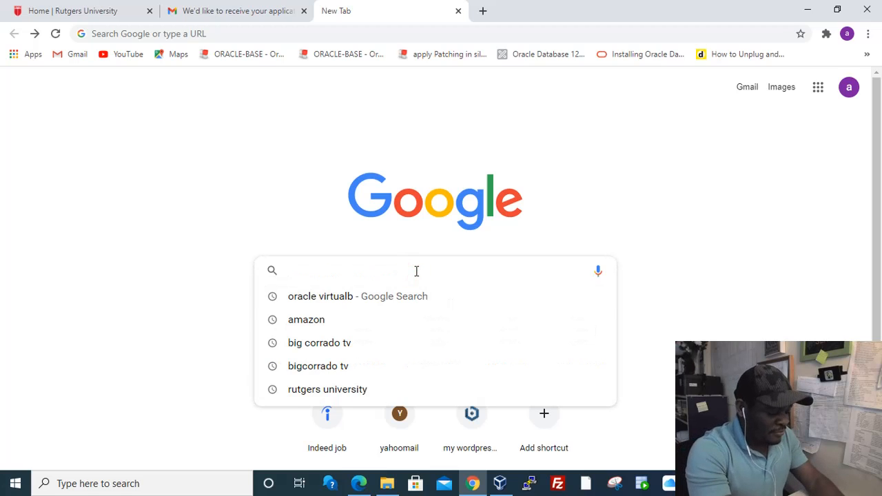
text(oracle)
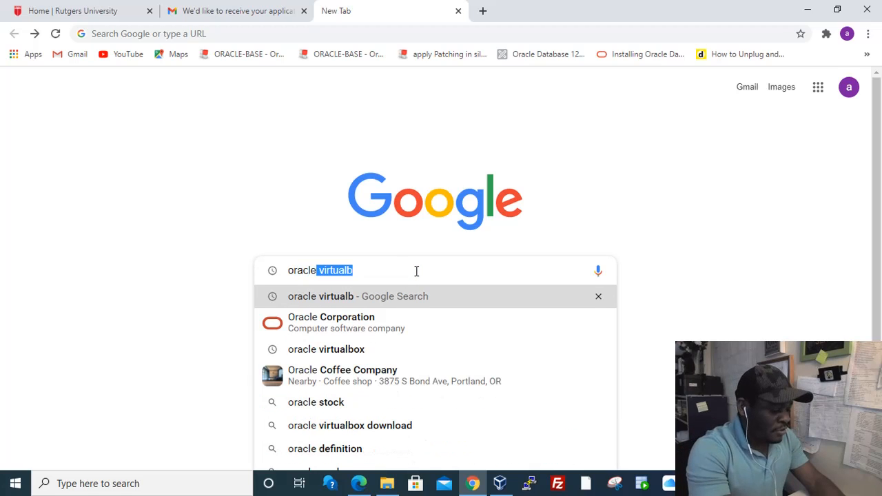
text(virtu)
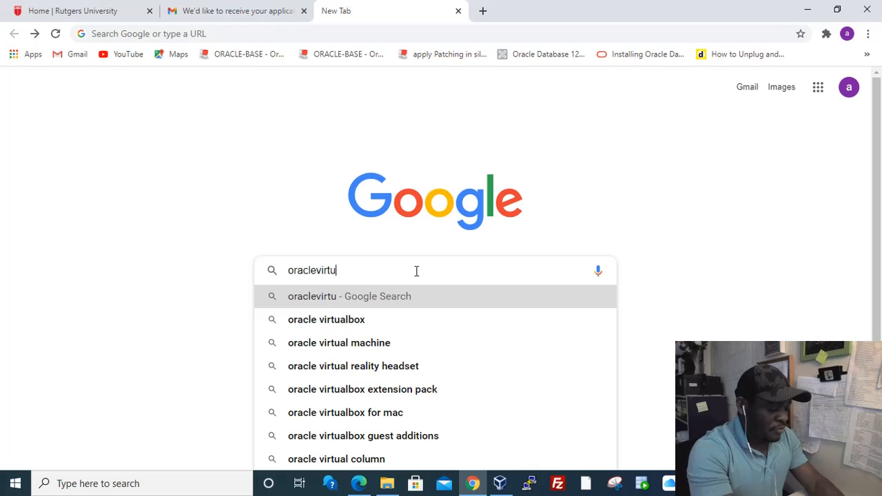
text(alb)
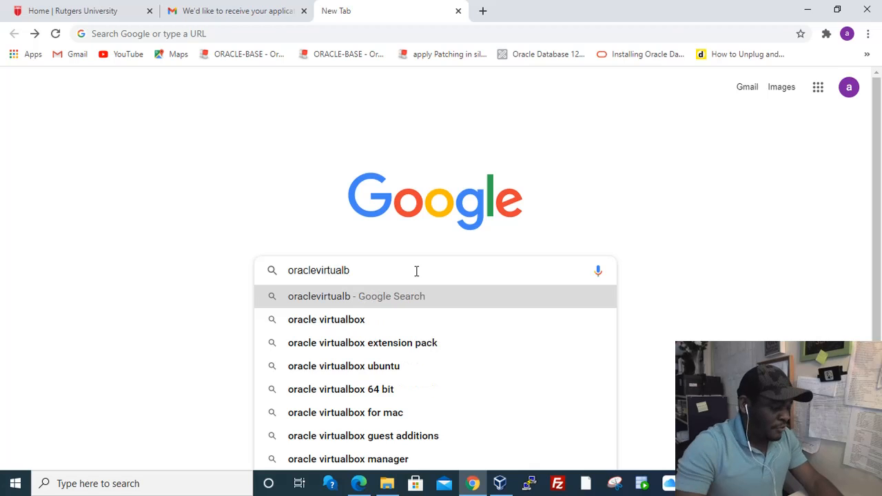
click(380, 319)
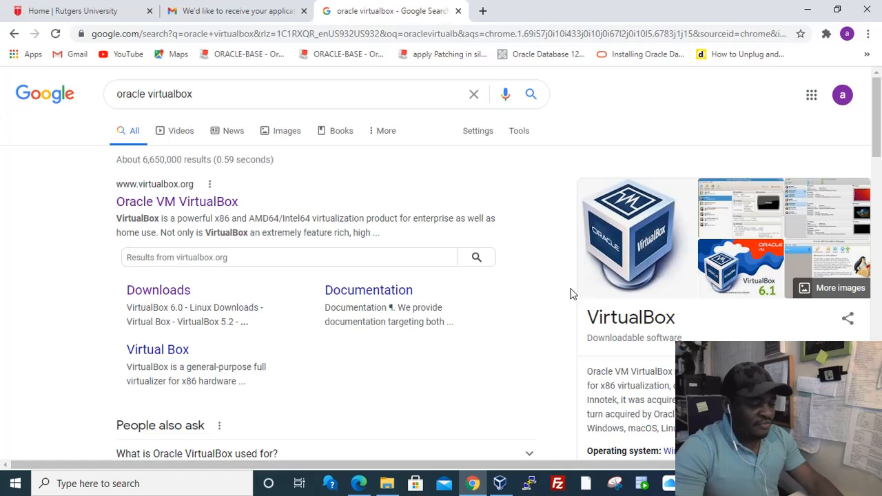
Open the Oracle VM VirtualBox website from the results and view the VirtualBox 6.1.18 platform packages on its Downloads page.
click(162, 203)
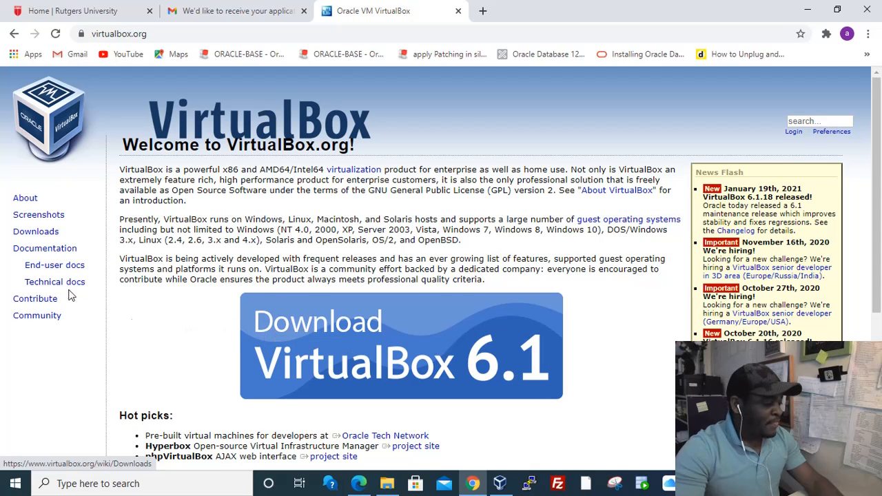
double_click(32, 235)
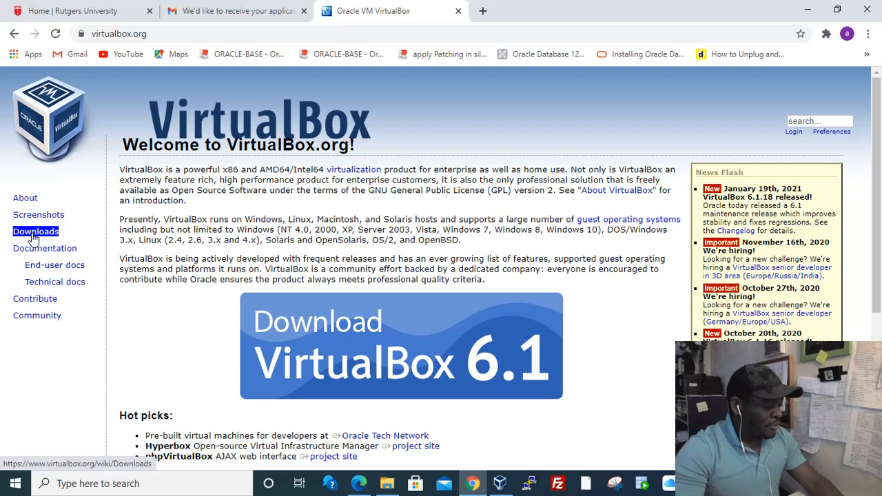
click(32, 235)
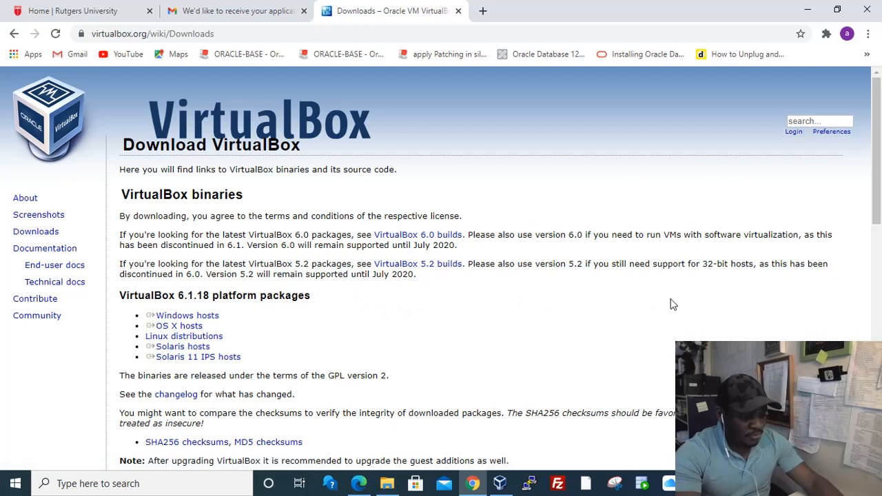
scroll(288, 331, down, 1)
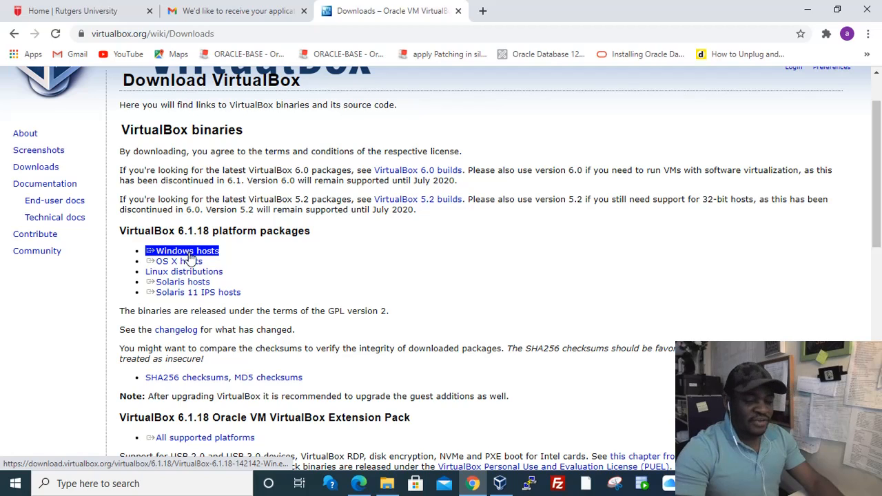
click(232, 257)
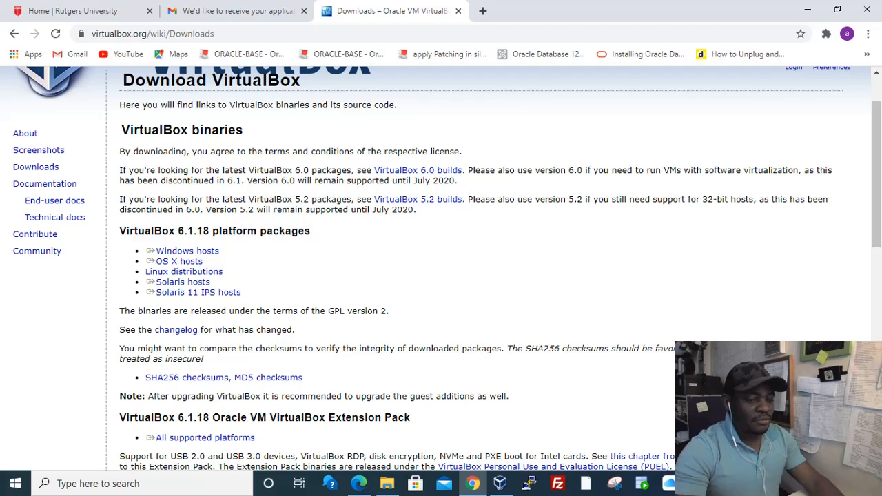
Switch to the Oracle VM VirtualBox Manager.
key(alt+Tab)
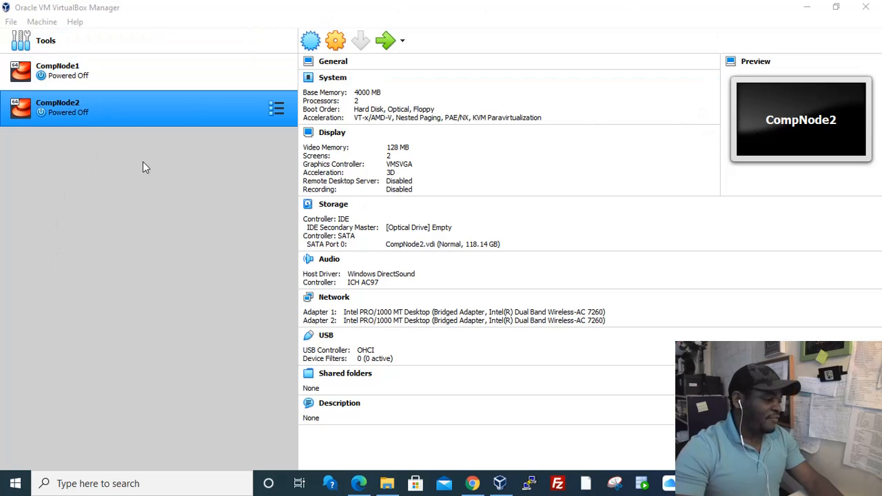
ctrl+click(143, 83)
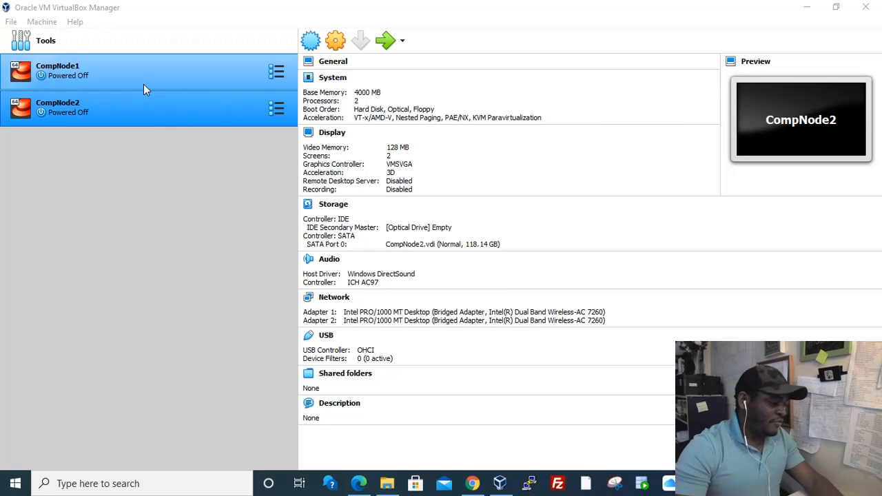
ctrl+click(176, 72)
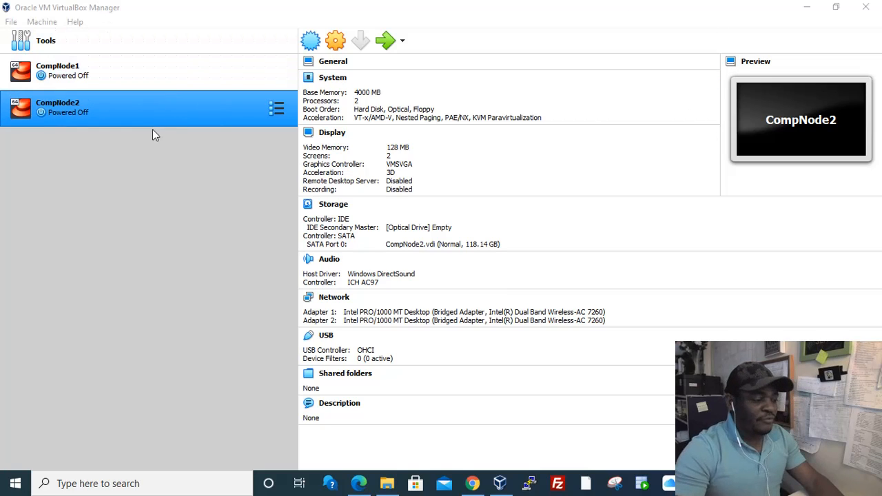
ctrl+click(141, 87)
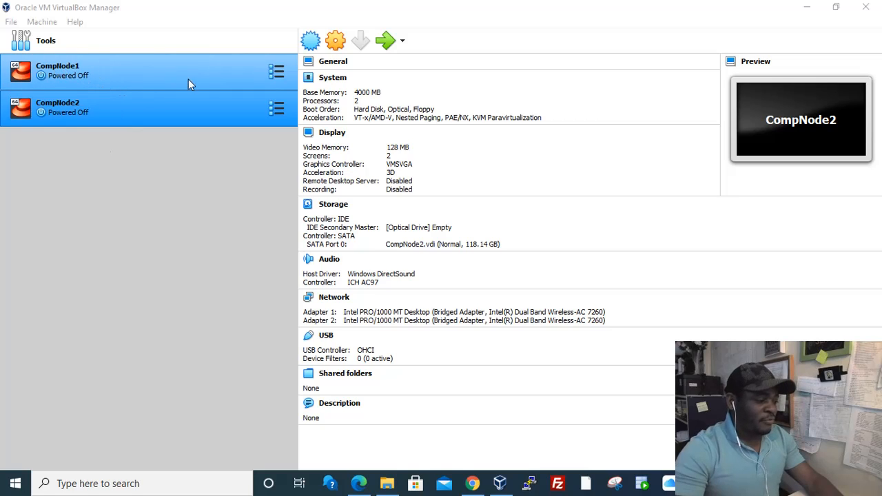
ctrl+click(188, 79)
ctrl+click(89, 73)
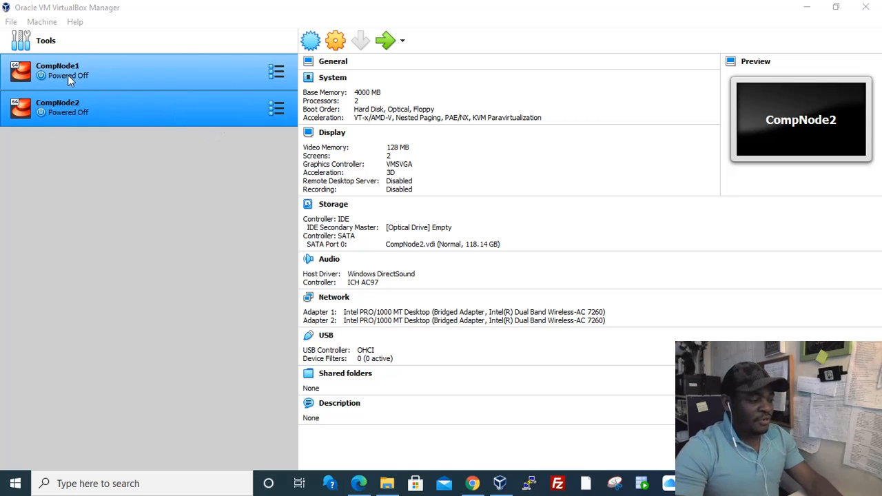
ctrl+click(81, 83)
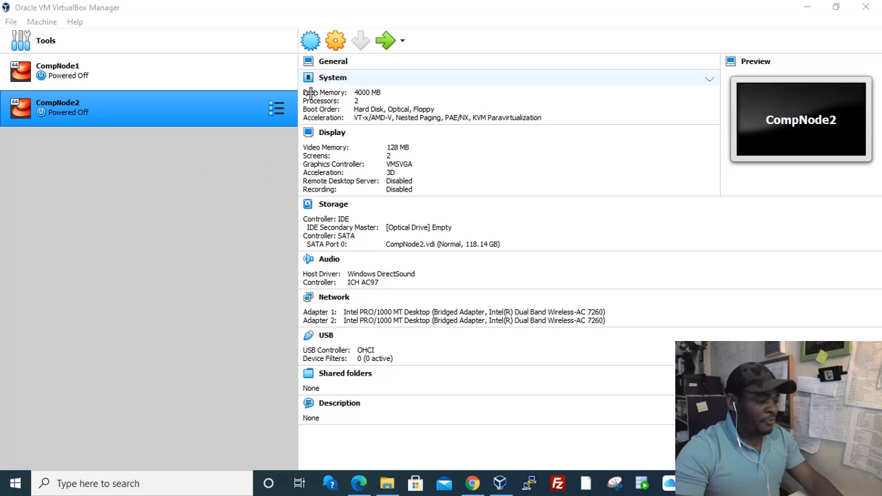
Start creating a new virtual machine and name it TestCop1.
click(310, 42)
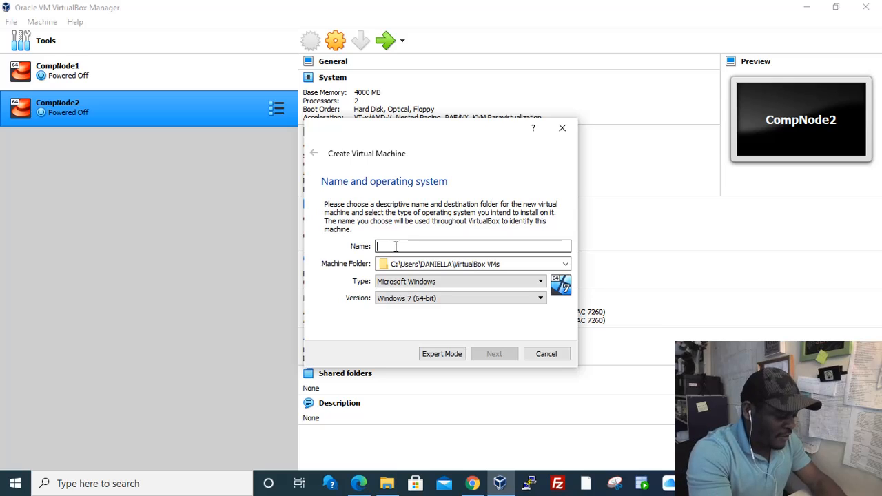
text(Tec)
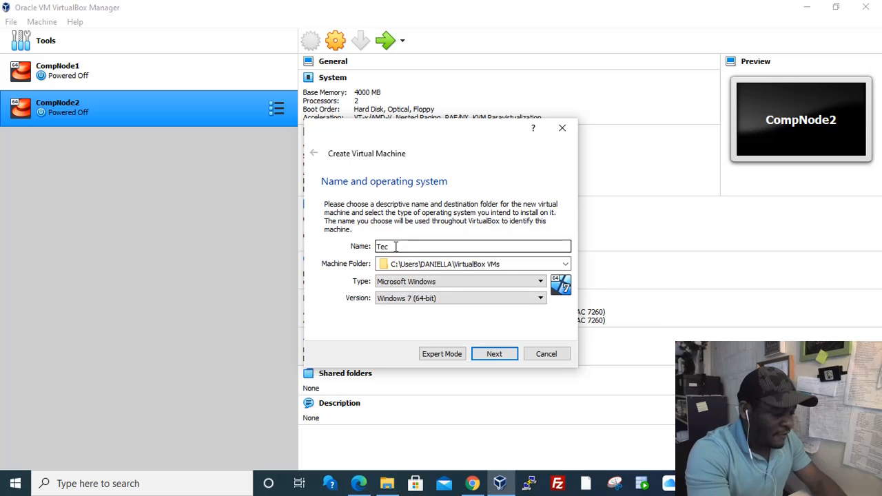
text(st)
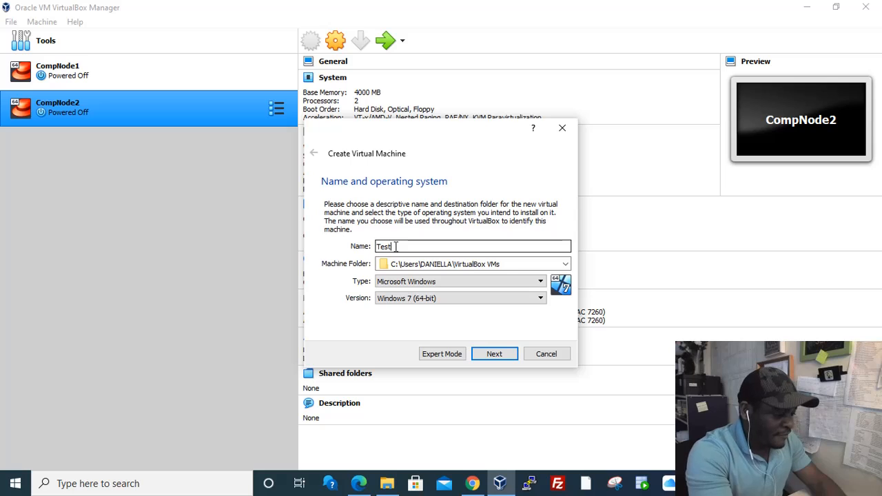
text(Cop1)
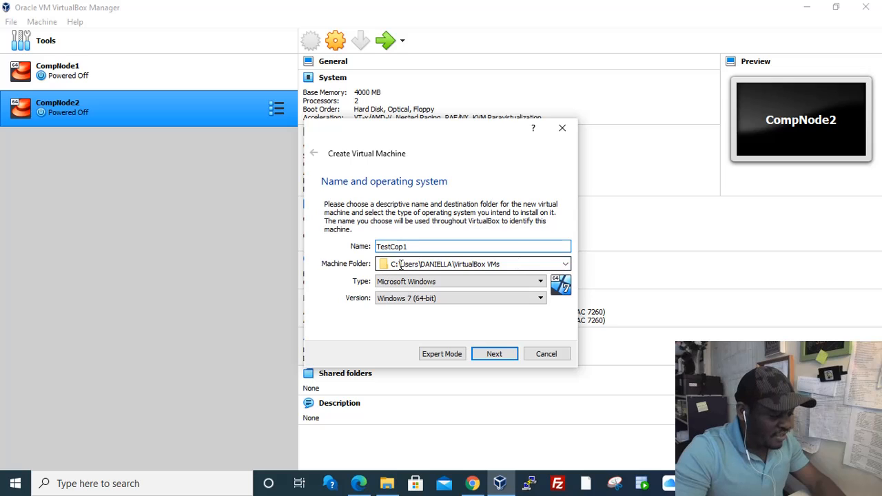
Set the new machine's folder to todrop_vm on the ATTACHED SSD (D:) drive.
click(565, 265)
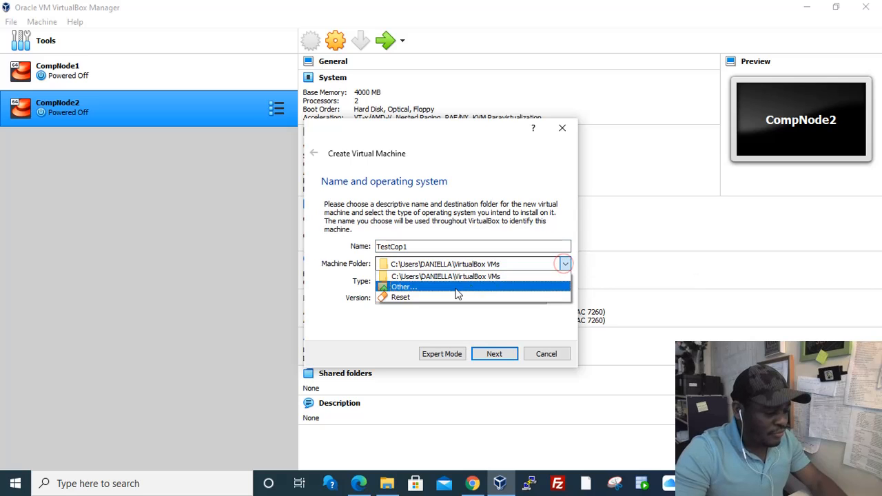
click(401, 288)
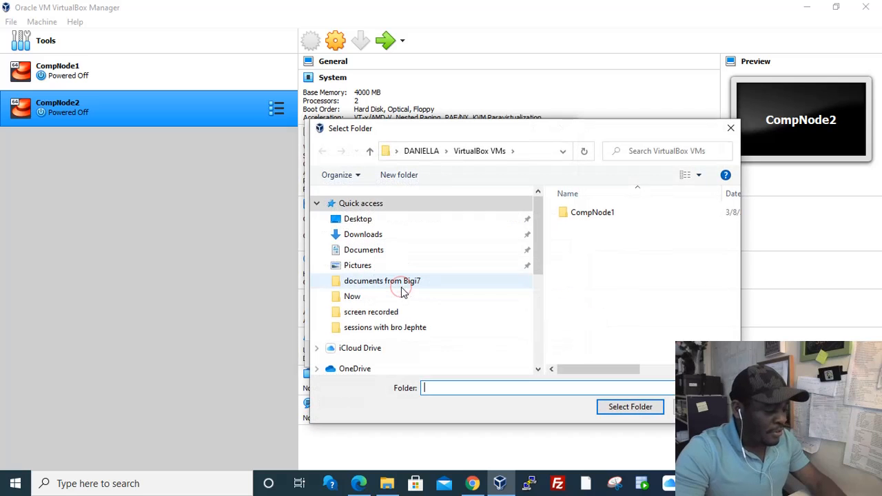
scroll(422, 319, down, 3)
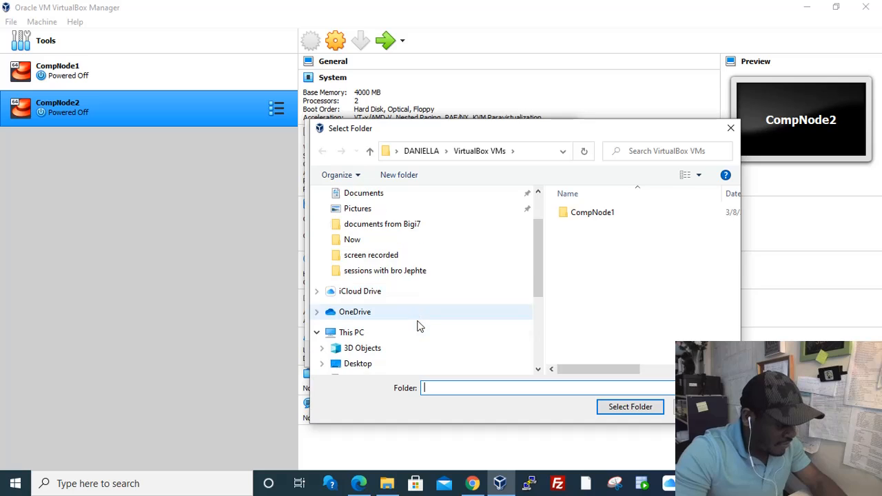
scroll(405, 318, down, 1)
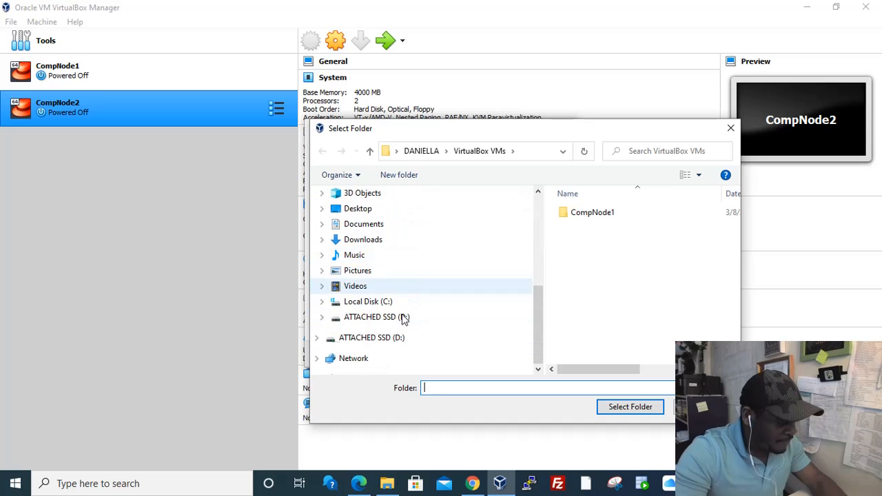
click(390, 319)
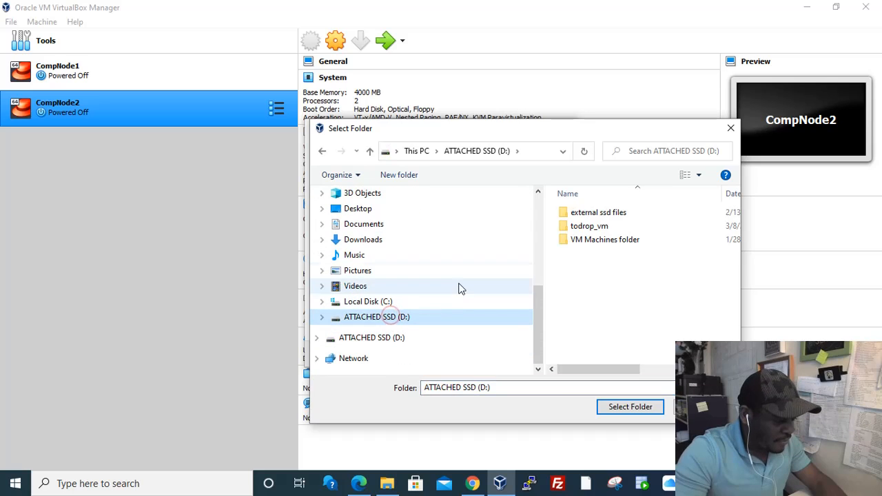
double_click(587, 226)
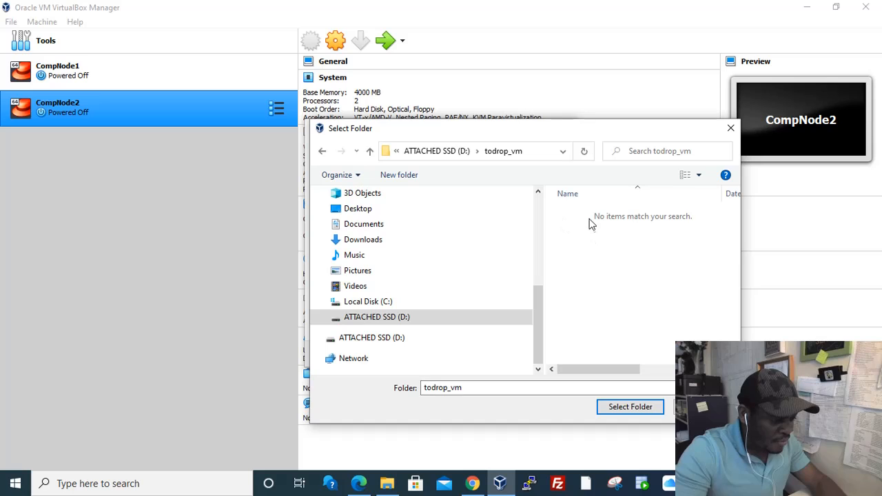
click(626, 408)
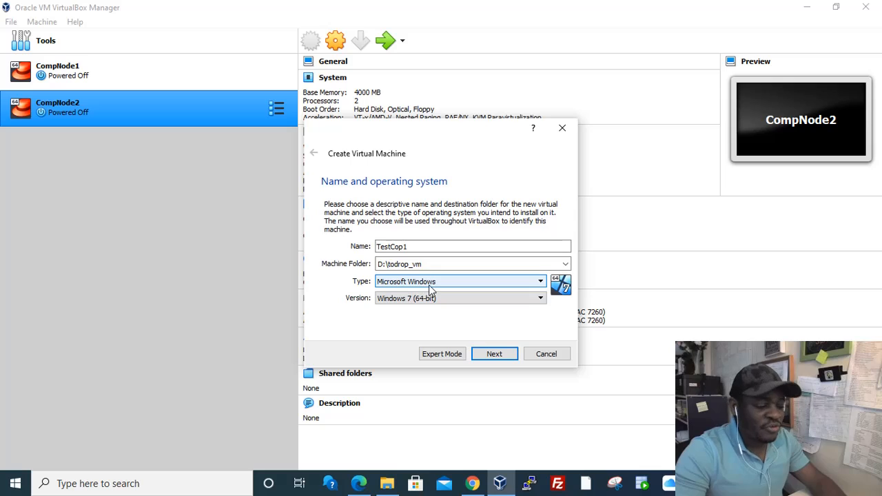
Set the new machine's operating system type to Linux and its version to Red Hat (64-bit).
click(537, 281)
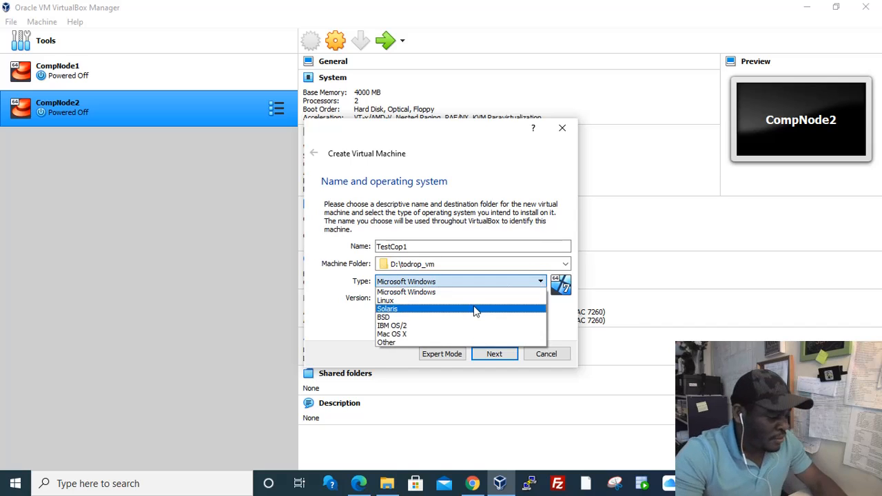
click(405, 308)
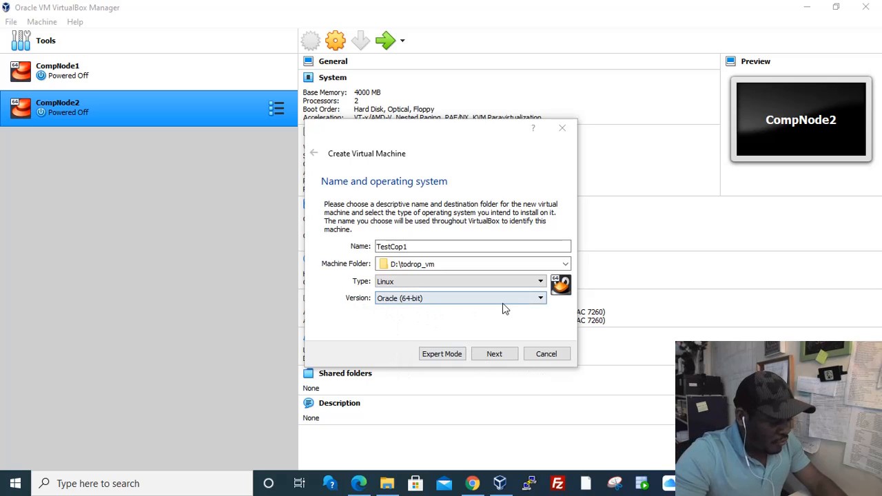
click(541, 300)
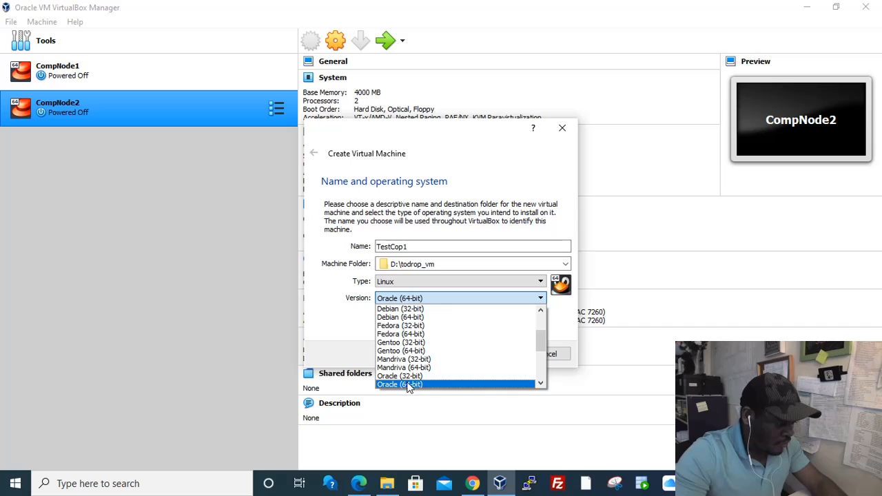
scroll(434, 361, down, 1)
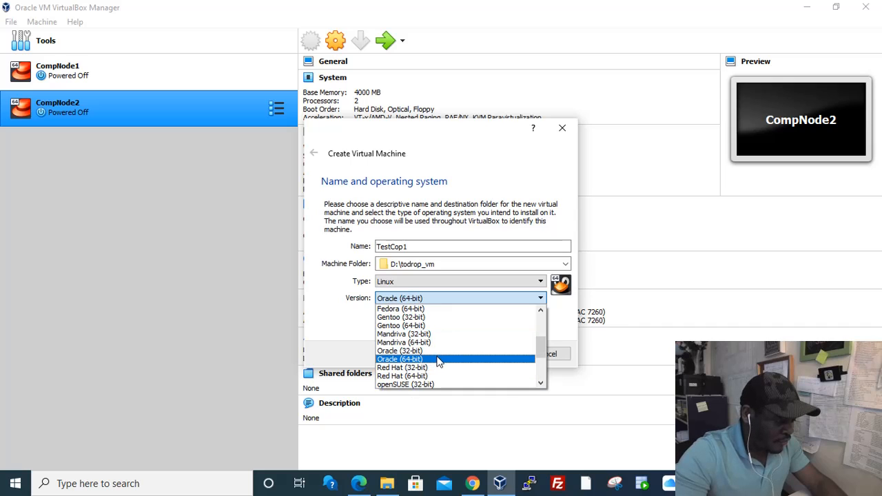
click(411, 376)
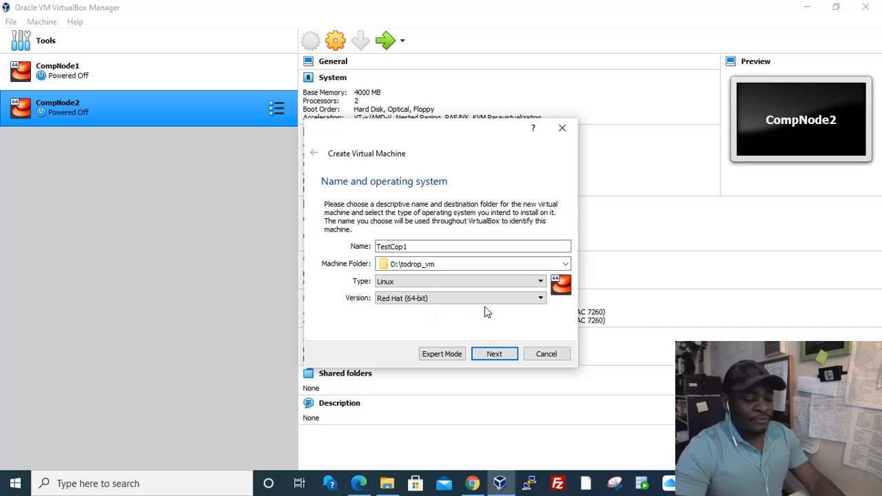
Set the new virtual machine's memory size to 2048 MB.
click(493, 354)
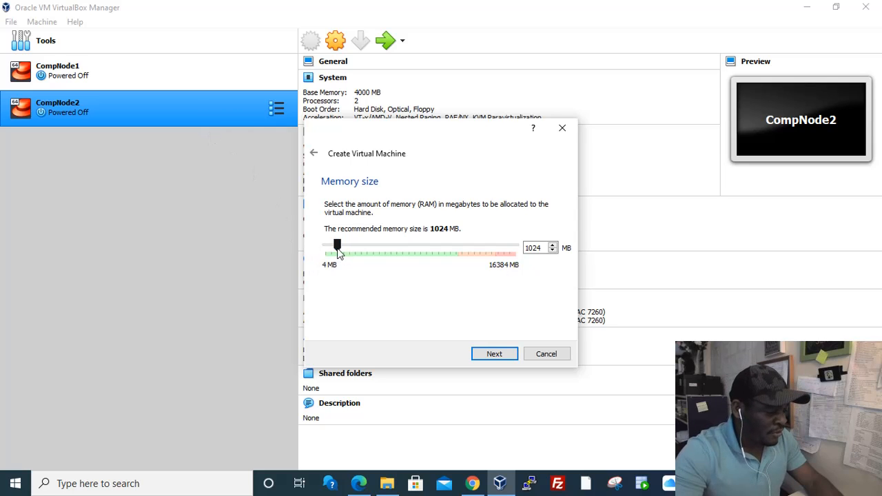
drag(337, 252, 348, 253)
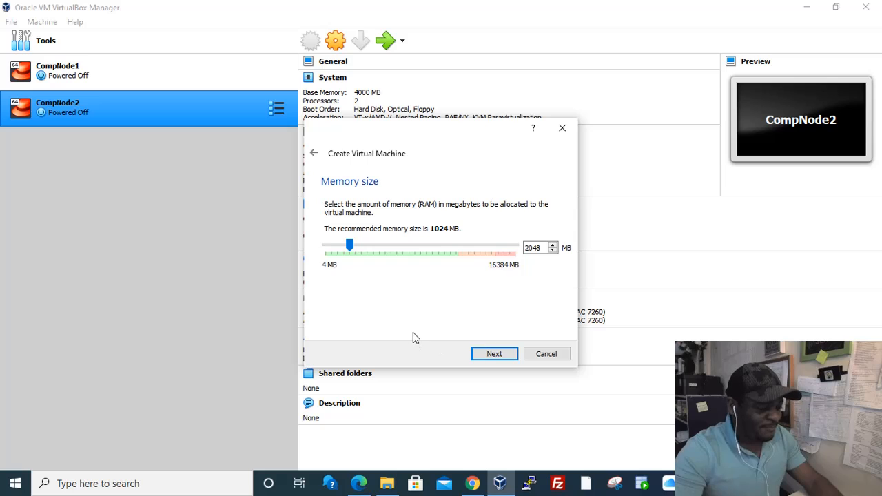
click(495, 354)
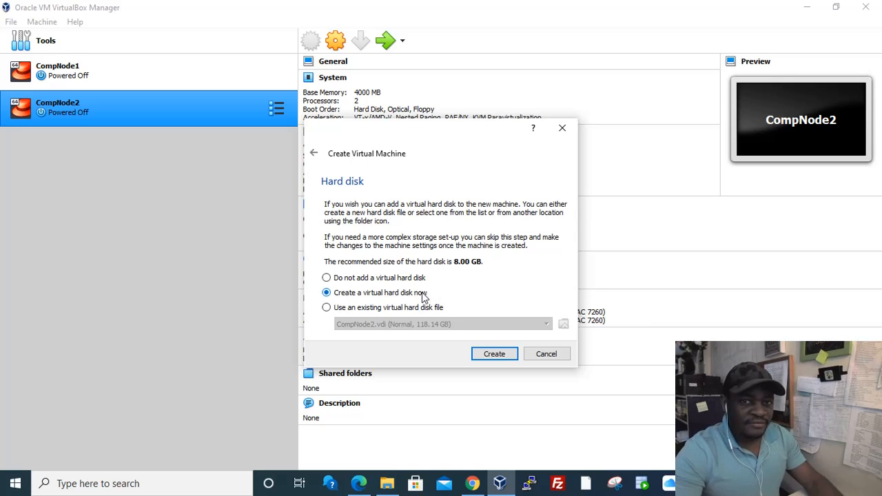
Create a new dynamically allocated VDI virtual hard disk of 20.13 GB for the machine.
click(493, 356)
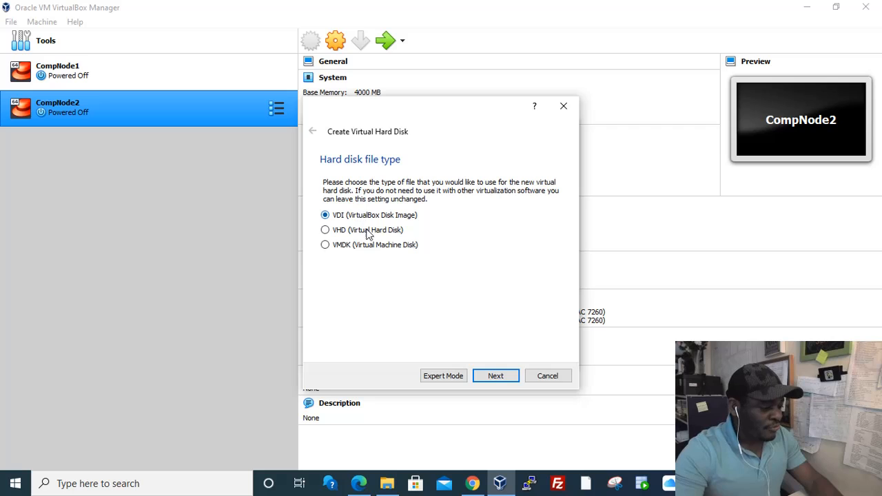
click(495, 378)
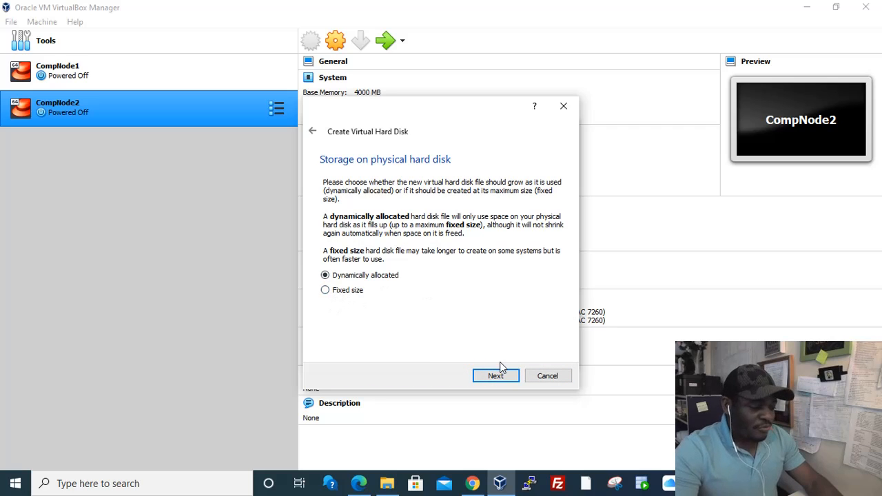
click(496, 376)
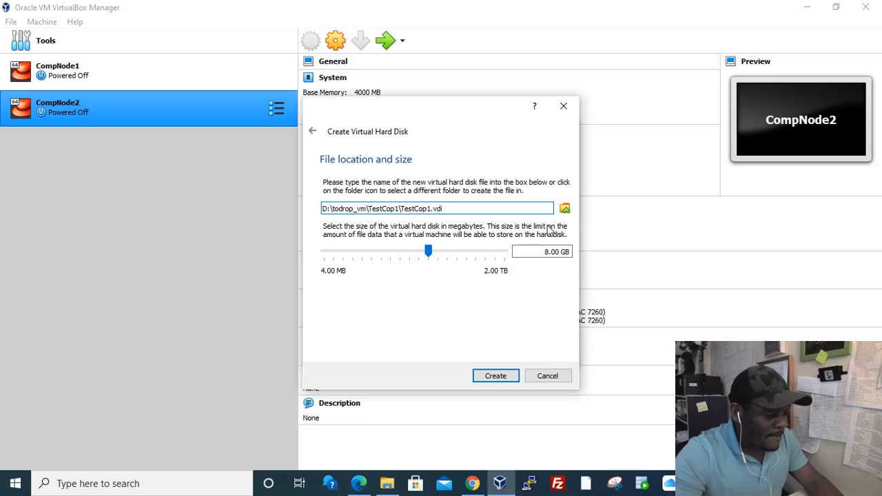
mouse_move(430, 253)
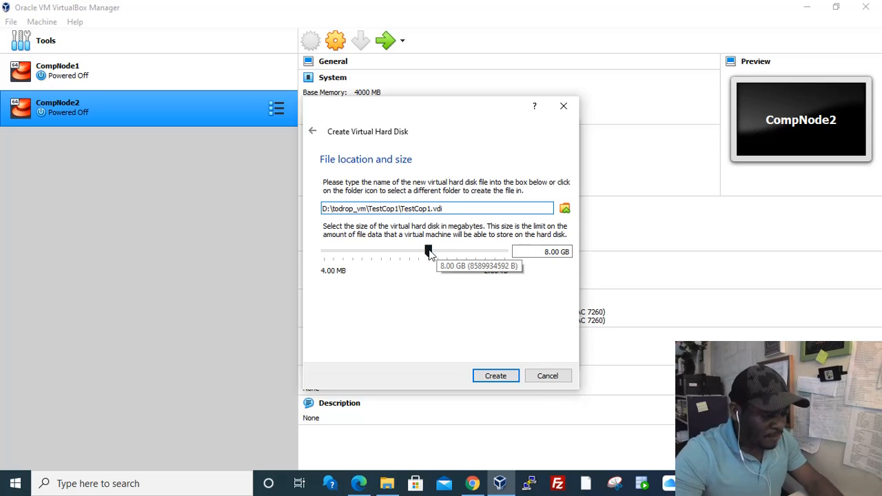
drag(429, 253, 441, 251)
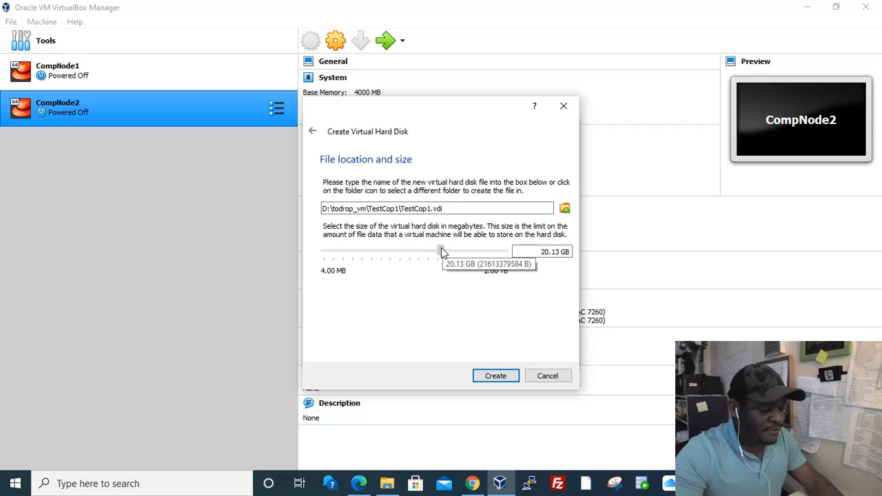
click(493, 378)
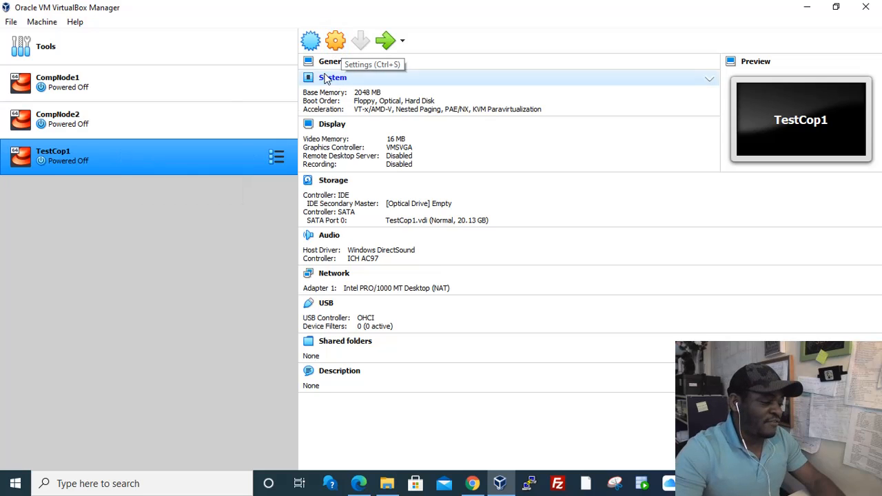
Change the machine's name to TestComp1 in its general settings.
click(336, 43)
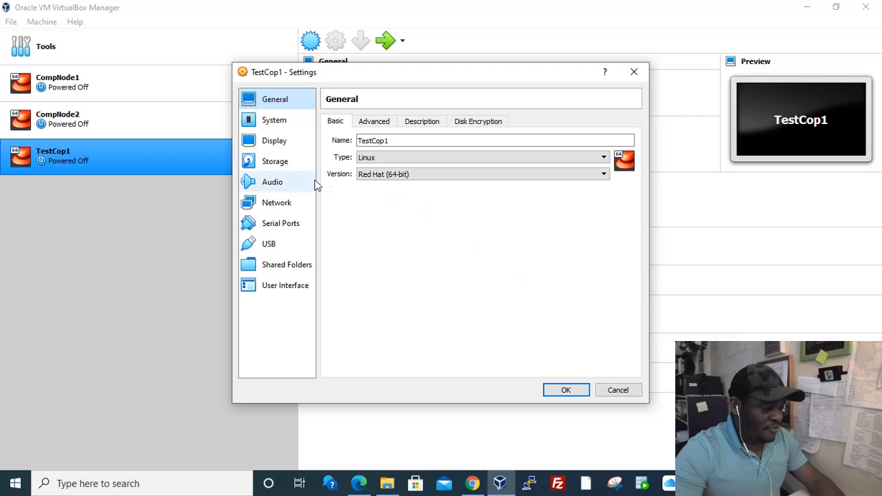
click(380, 140)
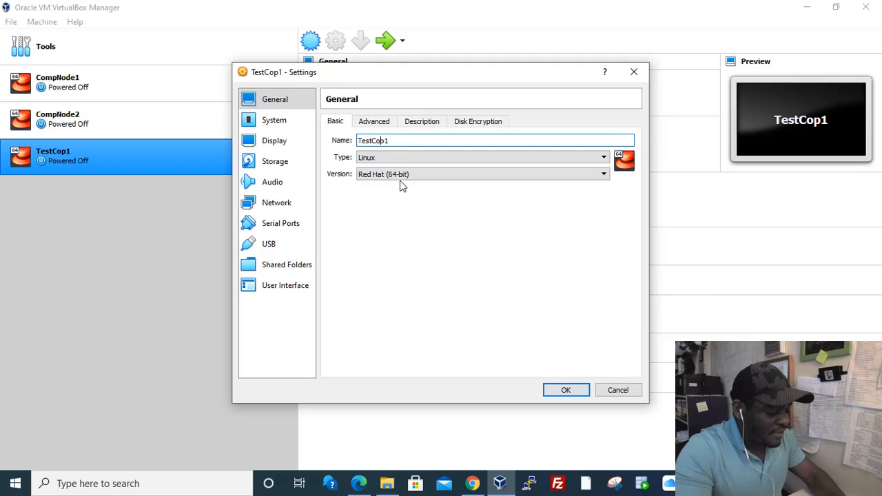
text(m)
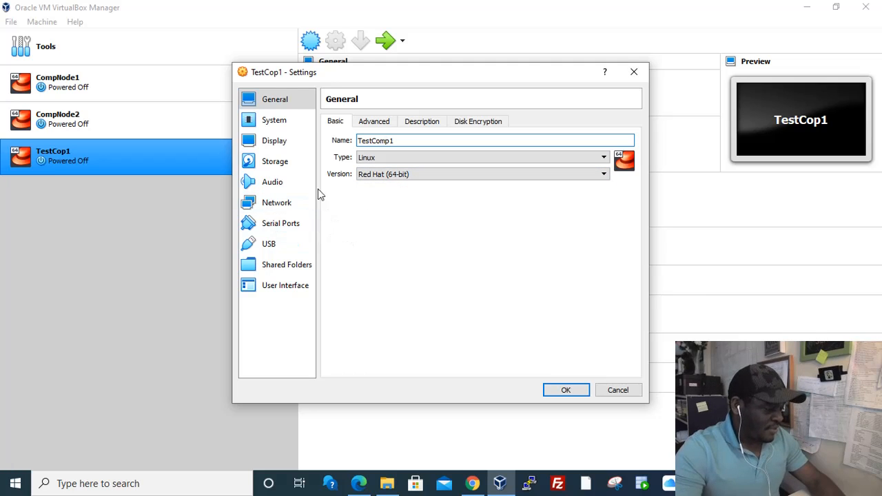
Review the machine's system, display, graphics controller and storage settings, and save the settings.
click(276, 121)
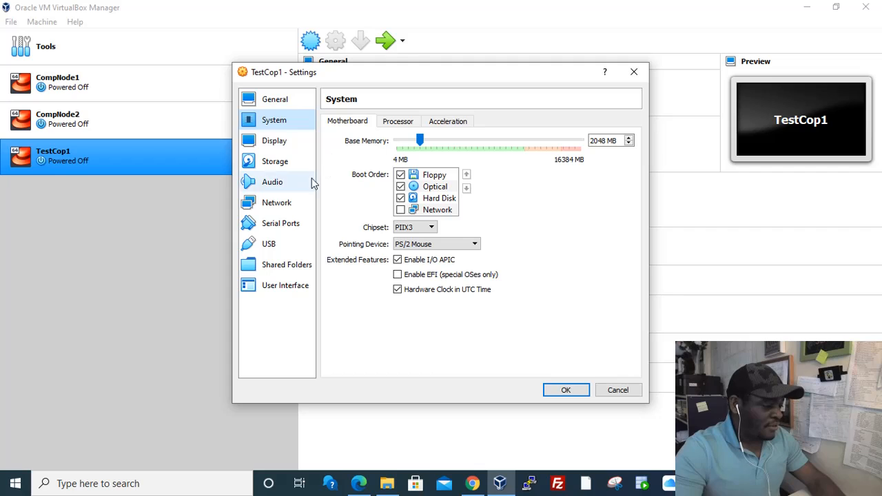
click(274, 142)
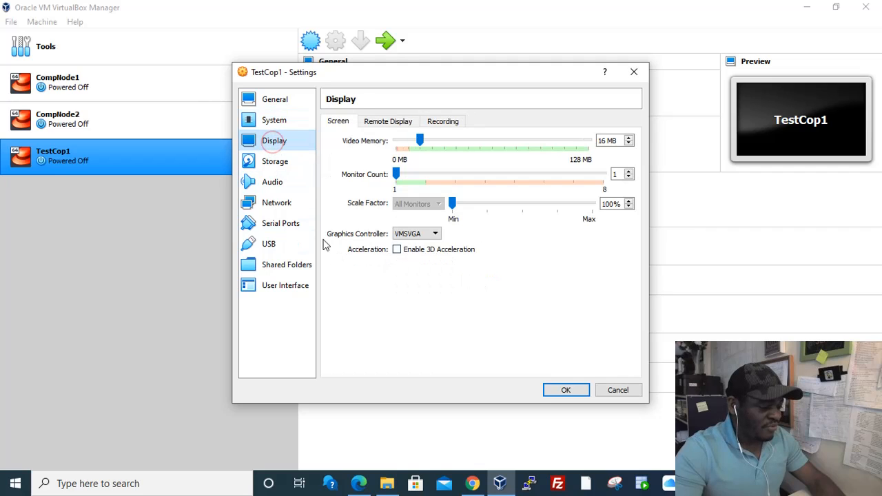
click(437, 235)
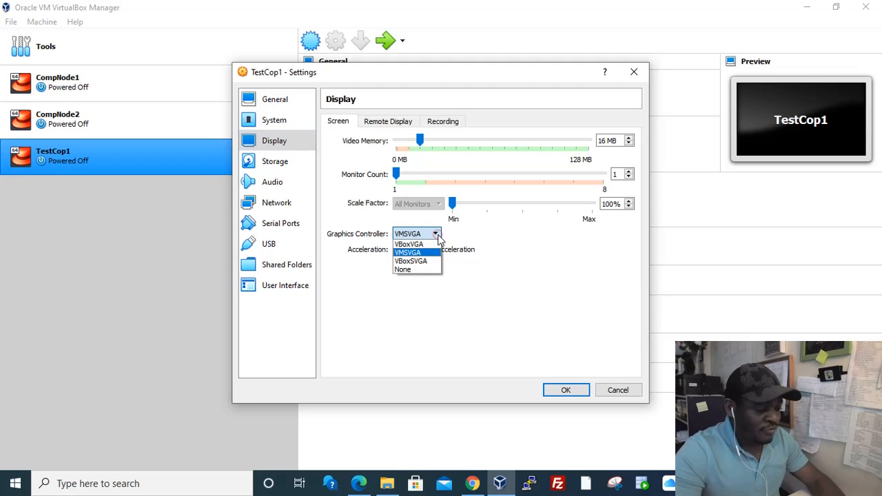
click(434, 296)
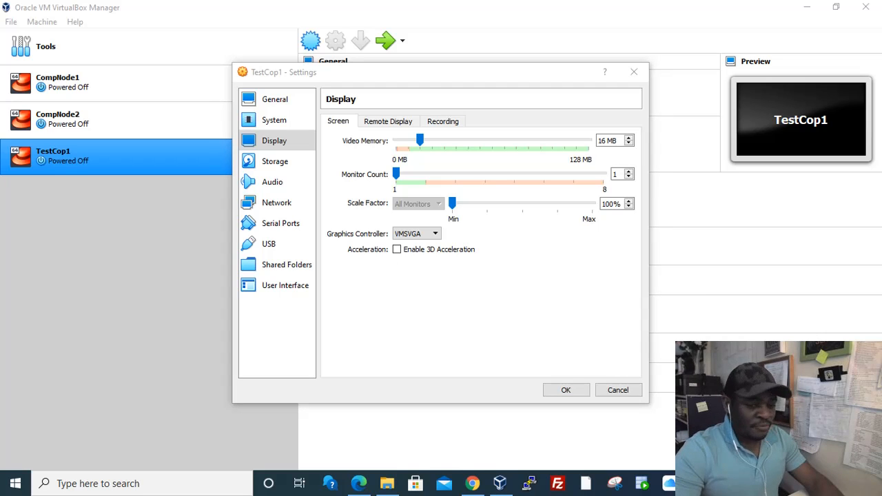
click(280, 166)
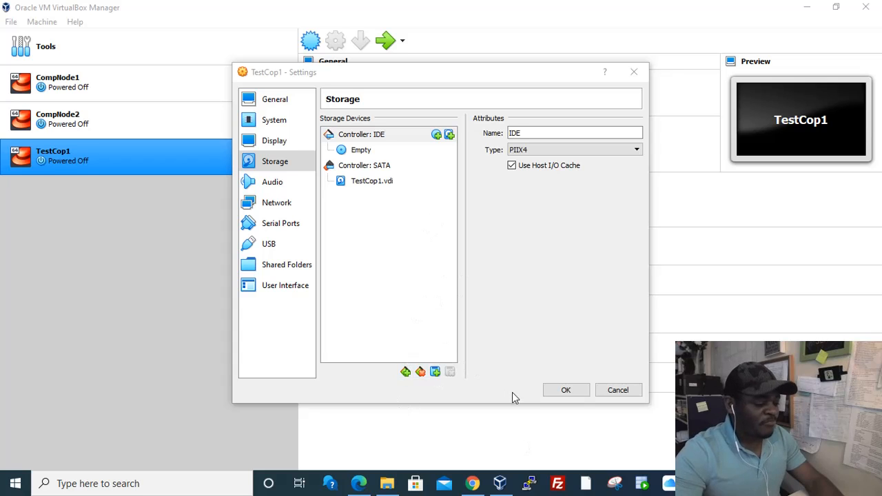
click(567, 393)
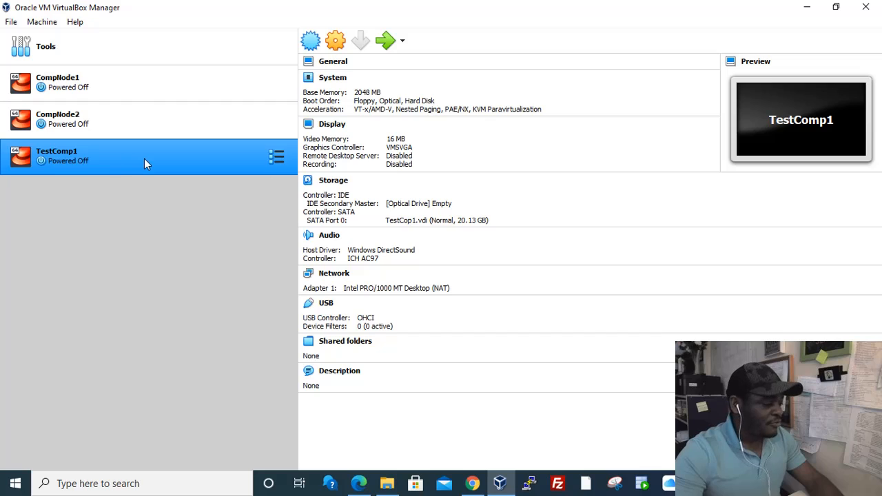
Start TestComp1 with a normal start and open the list of available start-up disk images.
click(401, 42)
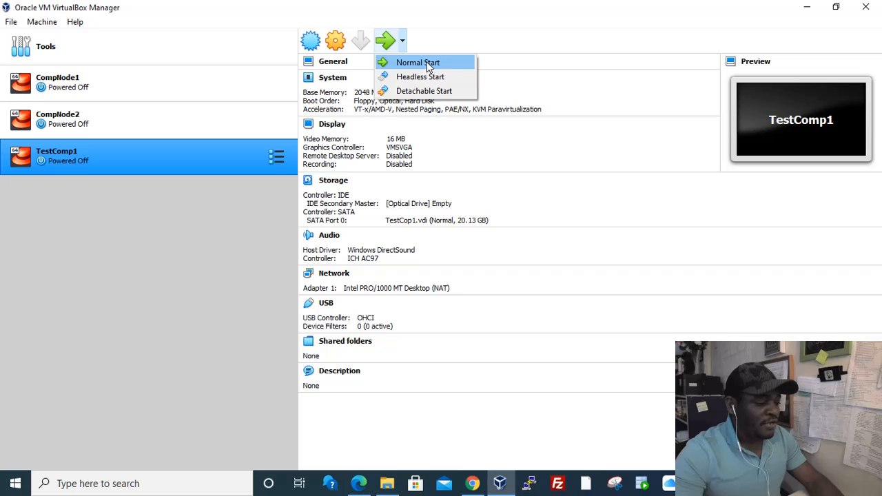
click(425, 63)
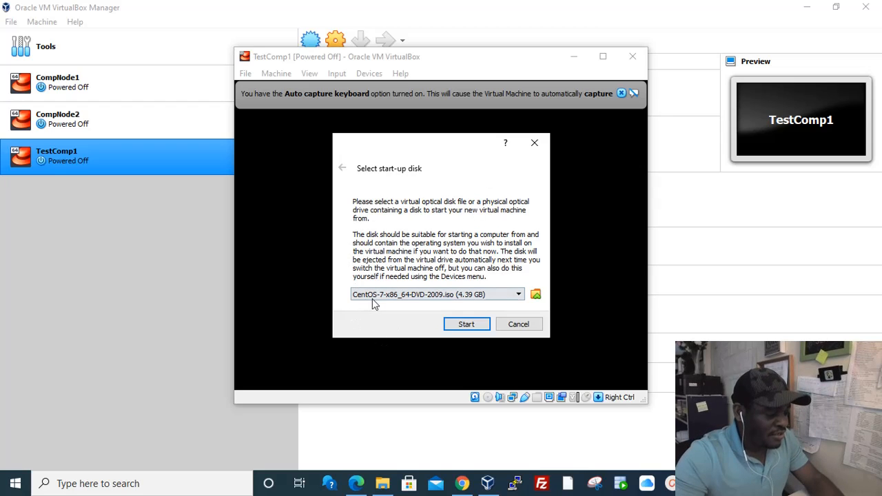
click(518, 294)
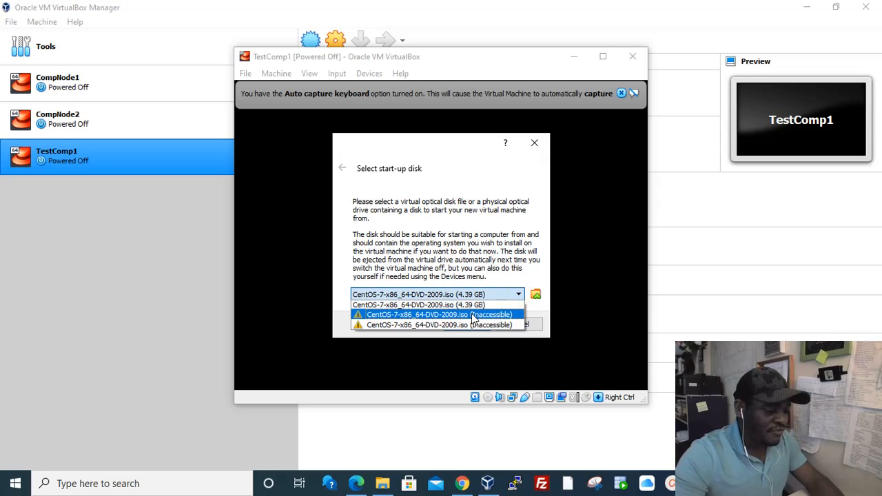